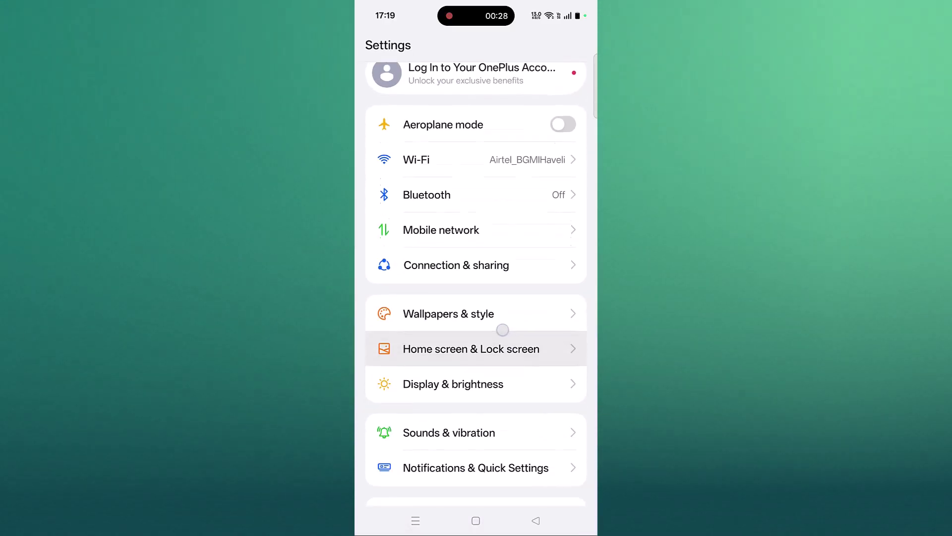
{"action": "scroll", "coordinate": [477, 298], "scroll_direction": "down", "scroll_amount": 5}
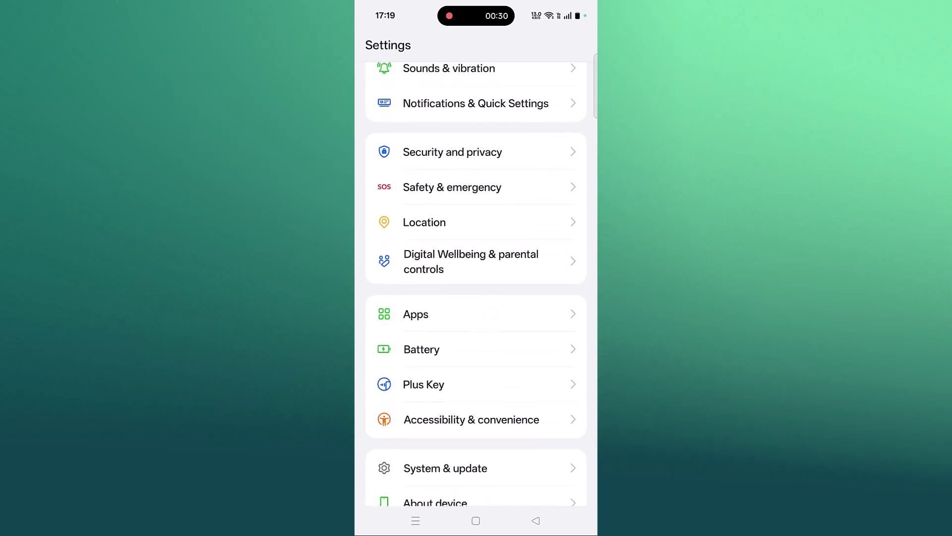
- Find Google Play Store in App management, clear its 23.0 MB cache, and go back
{"action": "left_click", "coordinate": [477, 313]}
{"action": "left_click", "coordinate": [489, 86]}
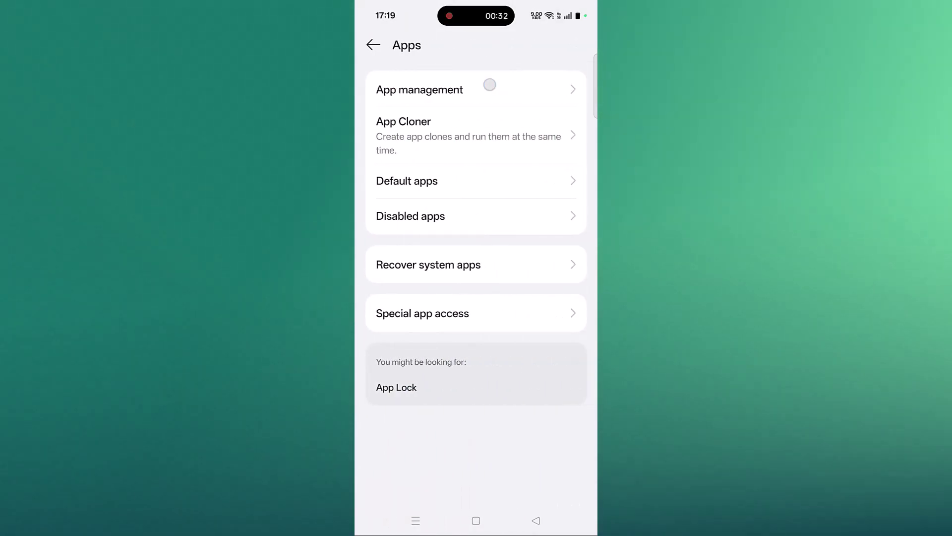
{"action": "left_click", "coordinate": [477, 79]}
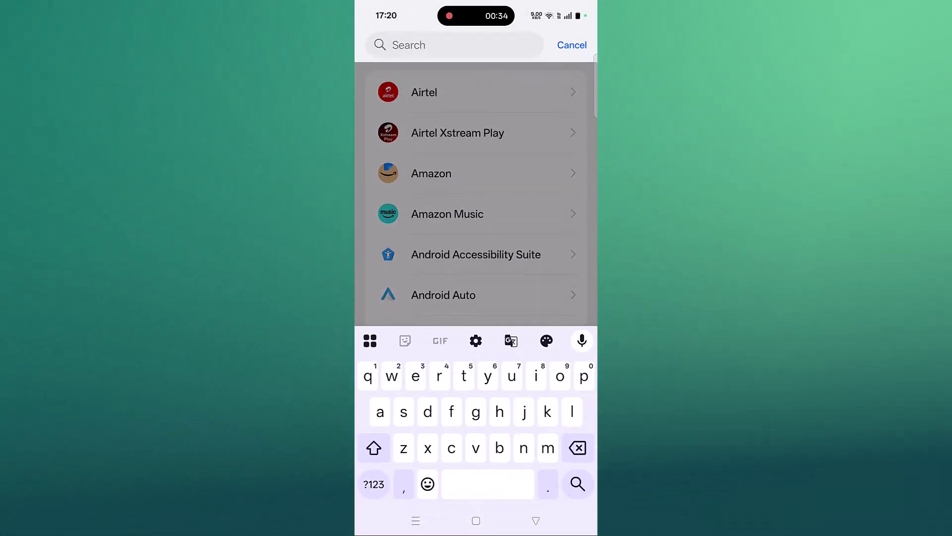
{"action": "type", "text": "google pl"}
{"action": "left_click", "coordinate": [455, 215]}
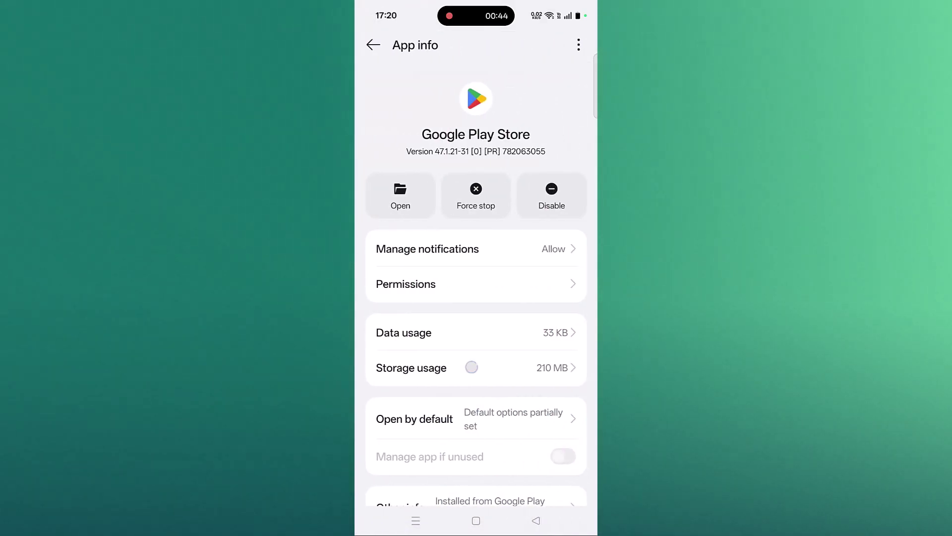
{"action": "left_click", "coordinate": [473, 367]}
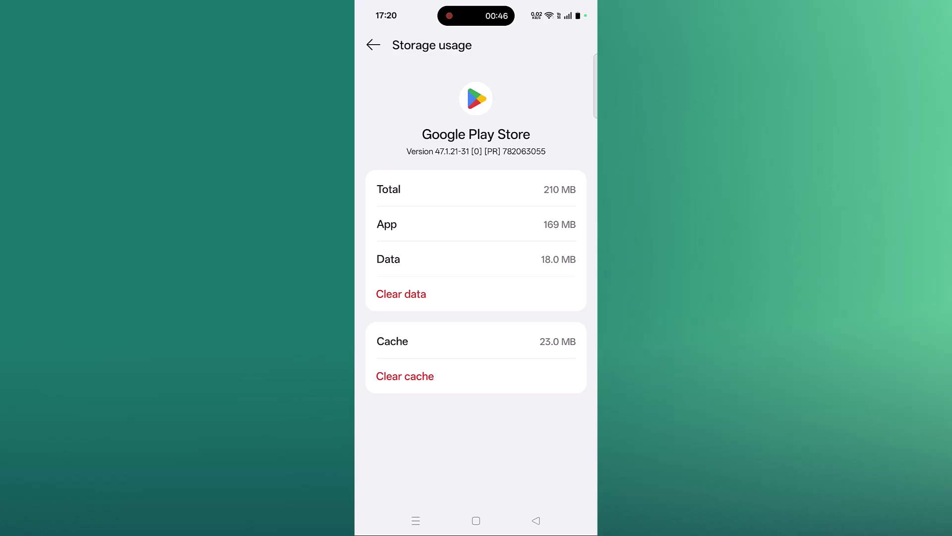
{"action": "left_click", "coordinate": [405, 375]}
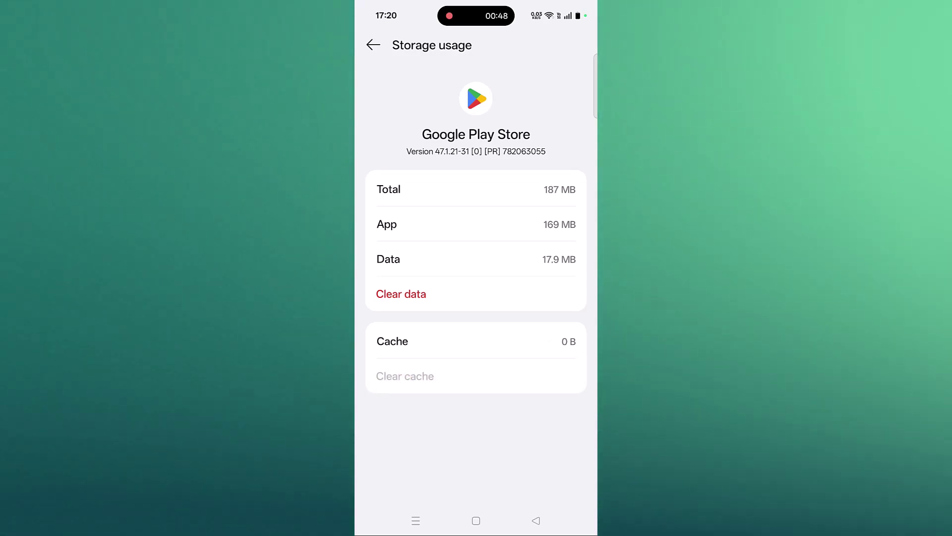
{"action": "key", "text": "Escape"}
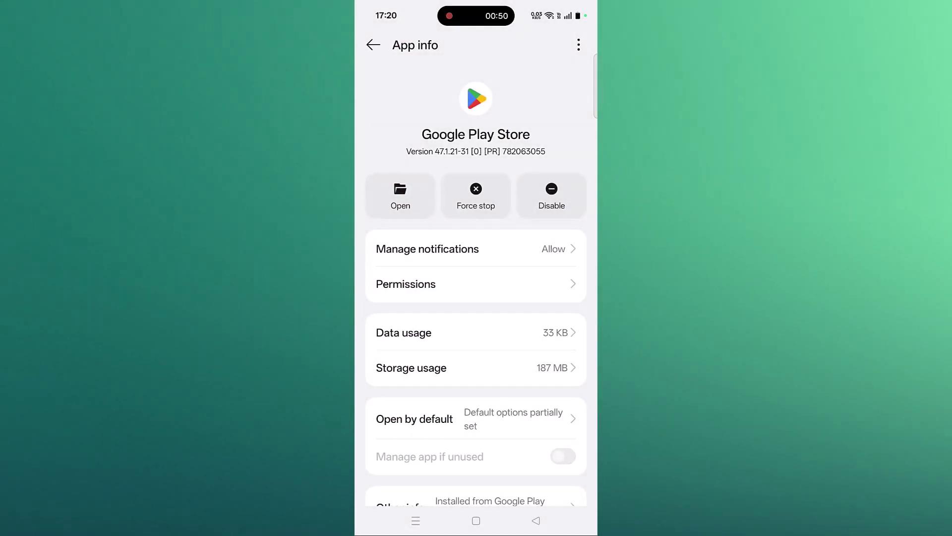
{"action": "key", "text": "Escape"}
- Clear Google Play services' 21.9 MB cache to 0 B and return to the search
{"action": "left_click", "coordinate": [439, 45]}
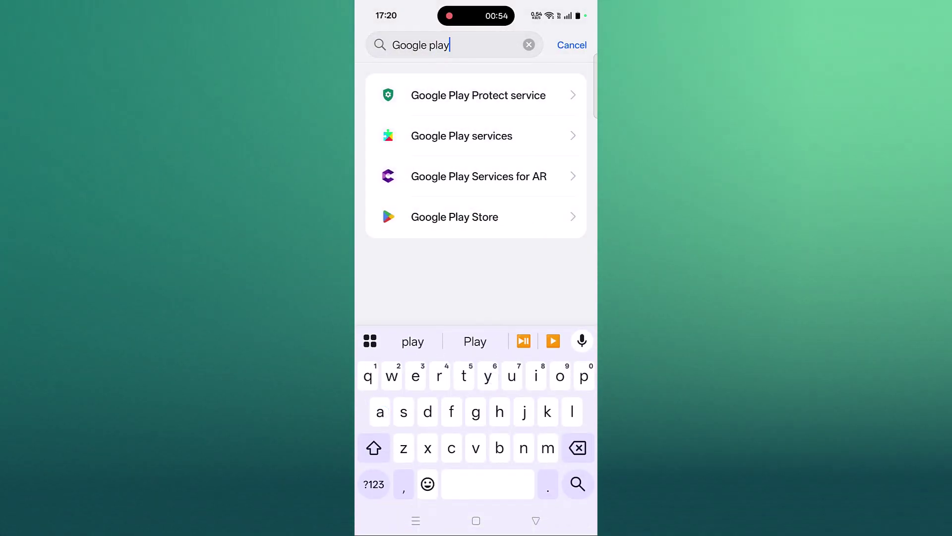
{"action": "left_click", "coordinate": [462, 136]}
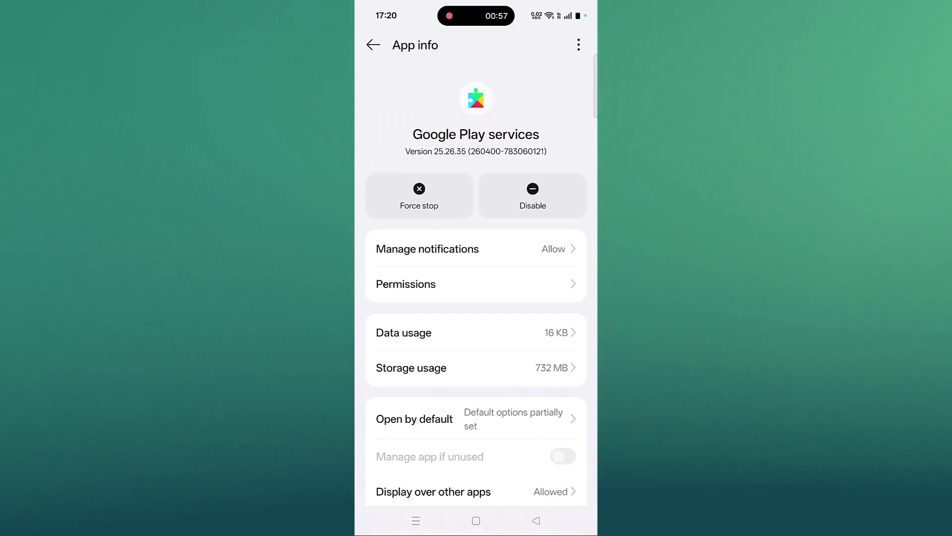
{"action": "left_click", "coordinate": [462, 368]}
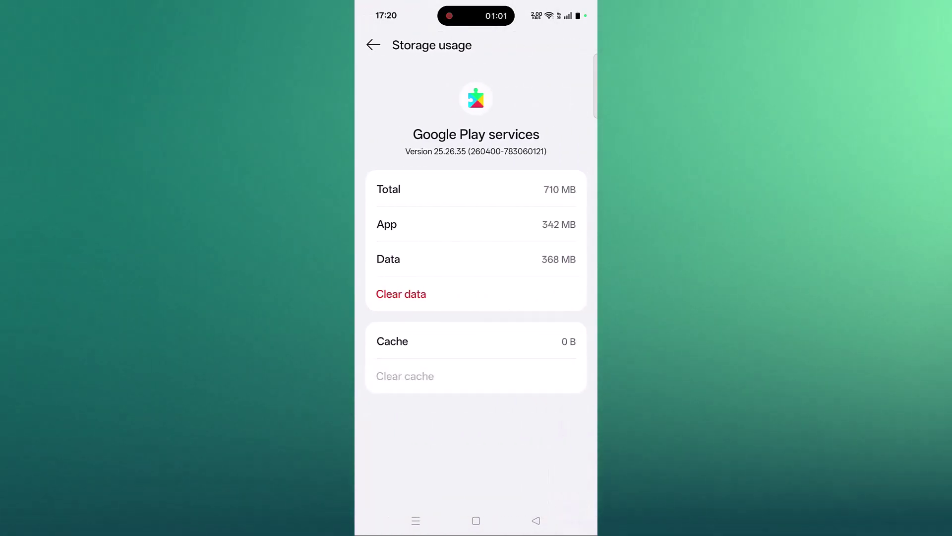
{"action": "left_click", "coordinate": [373, 45]}
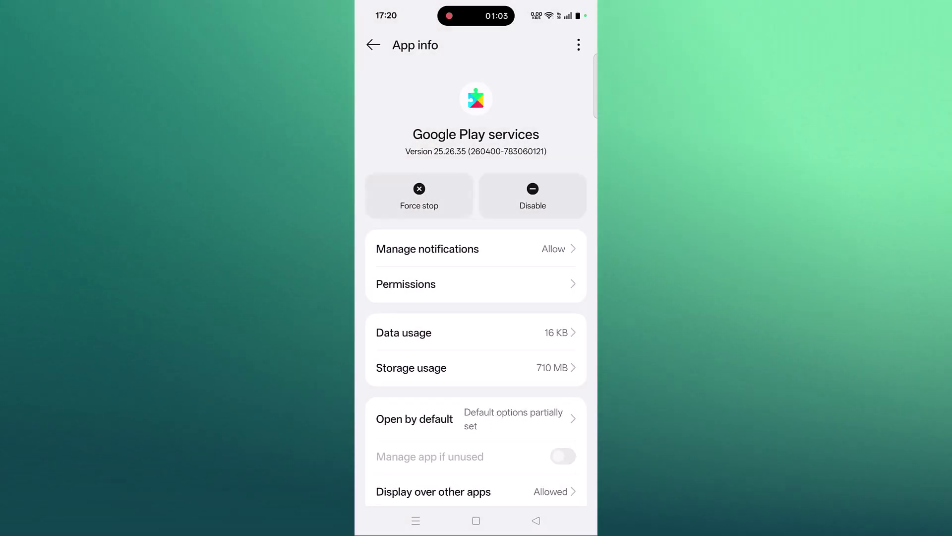
{"action": "left_click", "coordinate": [374, 43]}
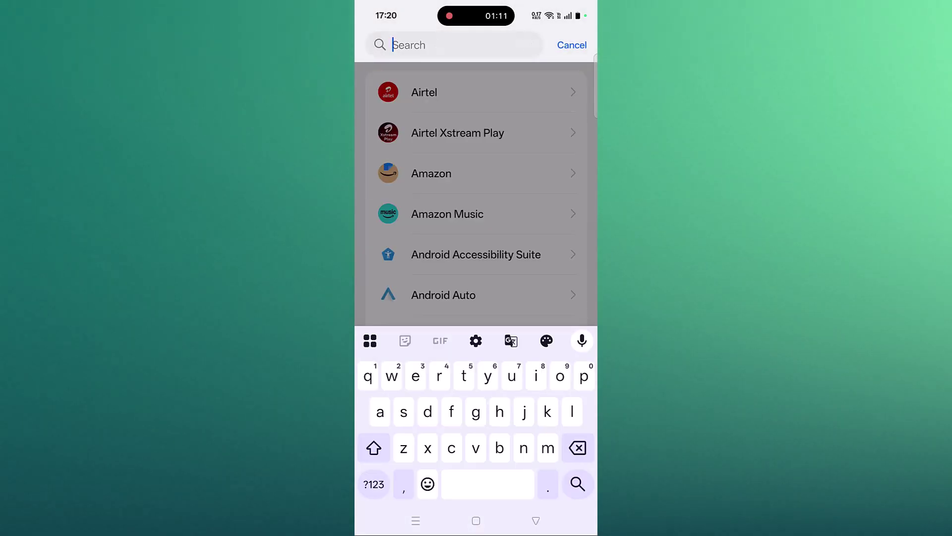
{"action": "type", "text": "chat"}
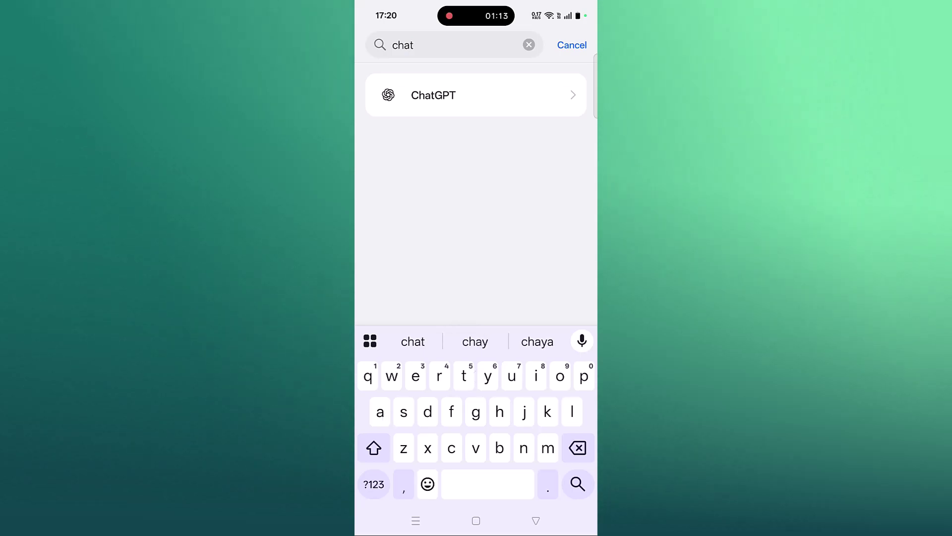
- Clear ChatGPT's cache and delete its app data so storage shows 0 B
{"action": "left_click", "coordinate": [492, 95]}
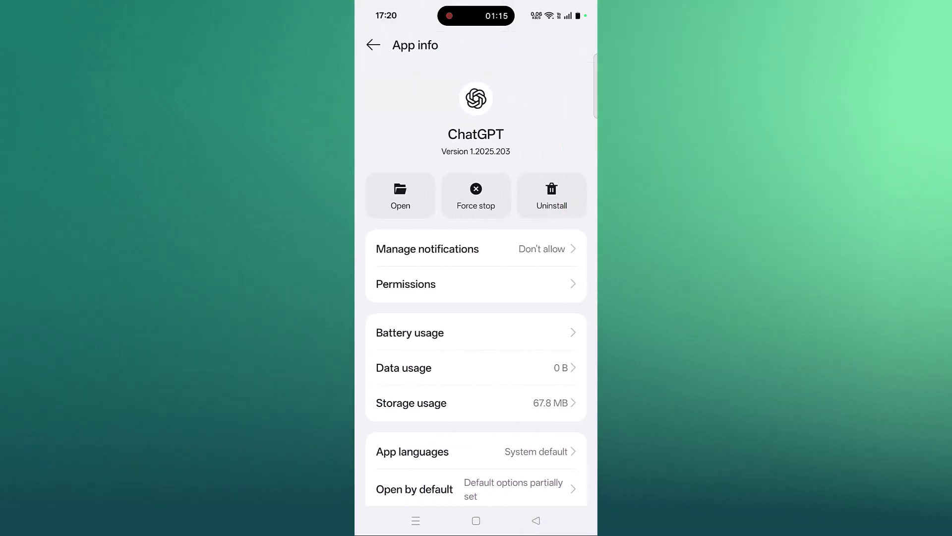
{"action": "left_click", "coordinate": [412, 402]}
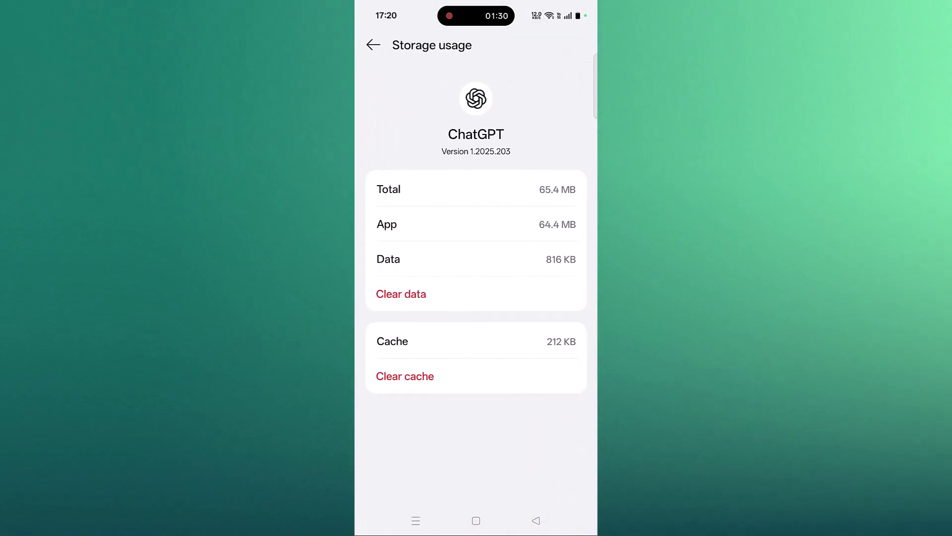
{"action": "left_click", "coordinate": [405, 376]}
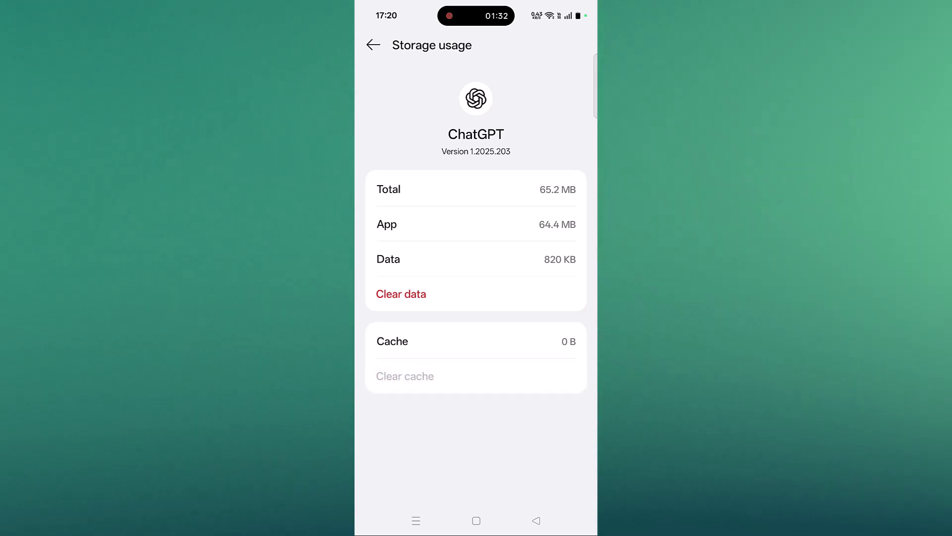
{"action": "left_click", "coordinate": [401, 294]}
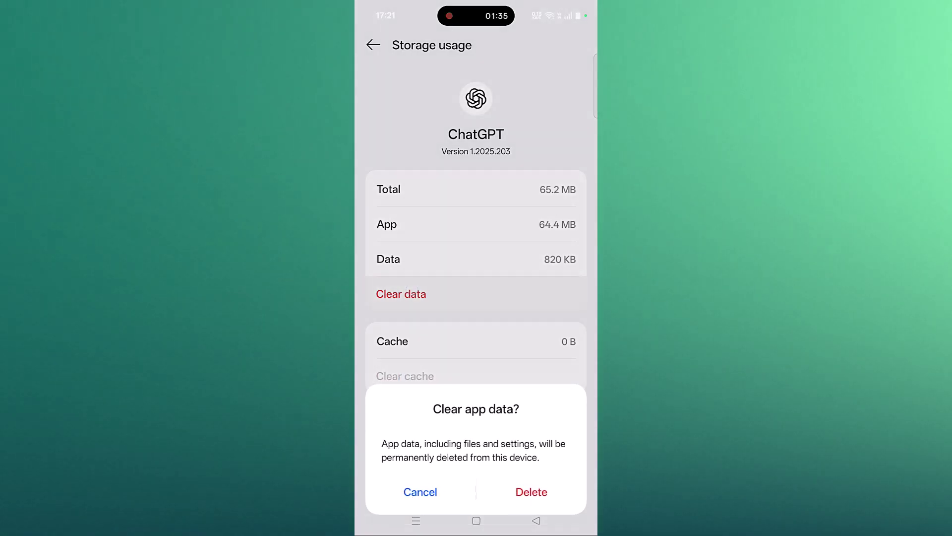
{"action": "left_click", "coordinate": [531, 467]}
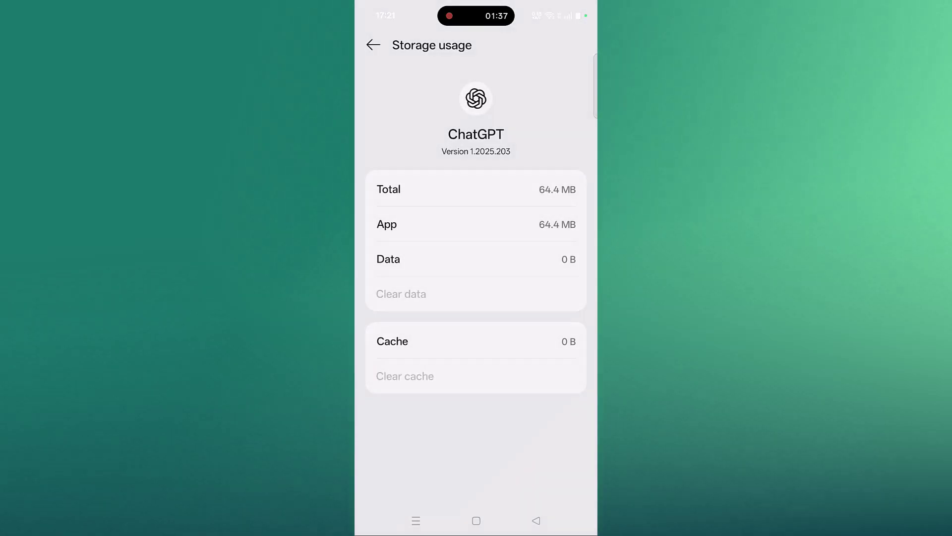
{"action": "key", "text": "XF86PowerOff"}
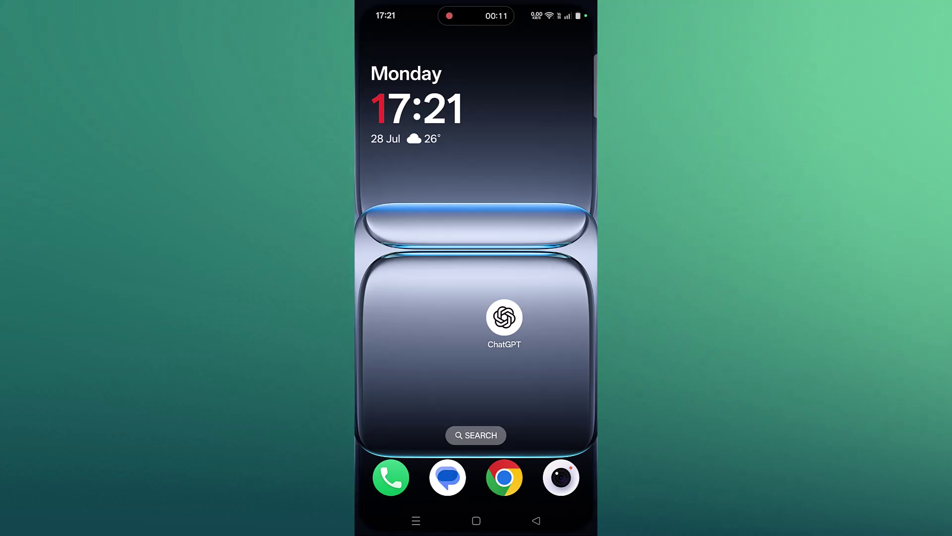
- Launch Play Store from the app drawer and open ChatGPT's store page via search
{"action": "left_click_drag", "start_coordinate": [477, 432], "coordinate": [476, 223]}
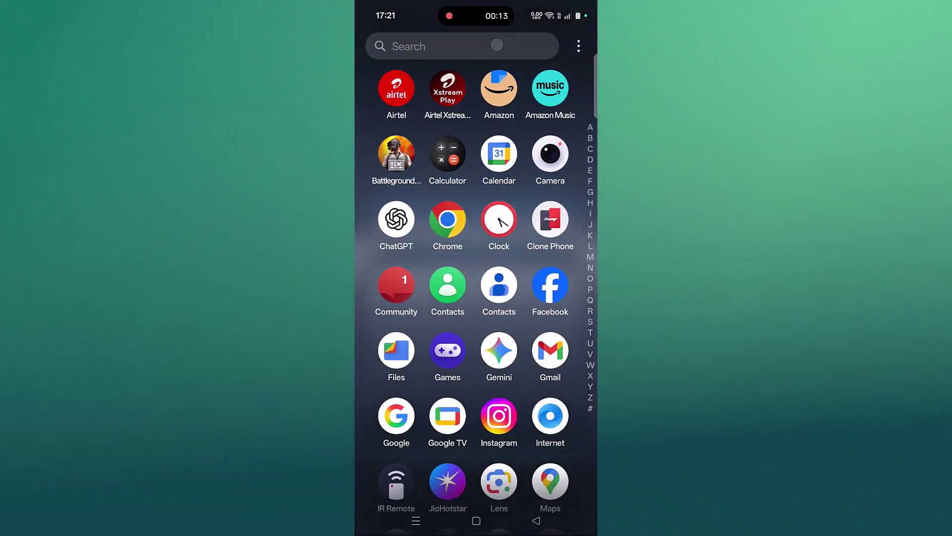
{"action": "left_click", "coordinate": [457, 45]}
{"action": "type", "text": "pla"}
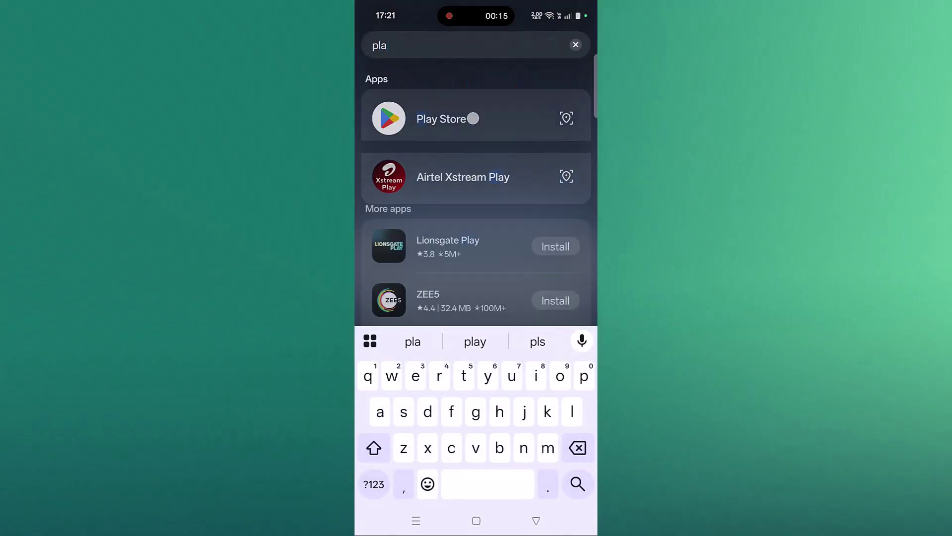
{"action": "left_click", "coordinate": [446, 119]}
{"action": "left_click", "coordinate": [476, 483]}
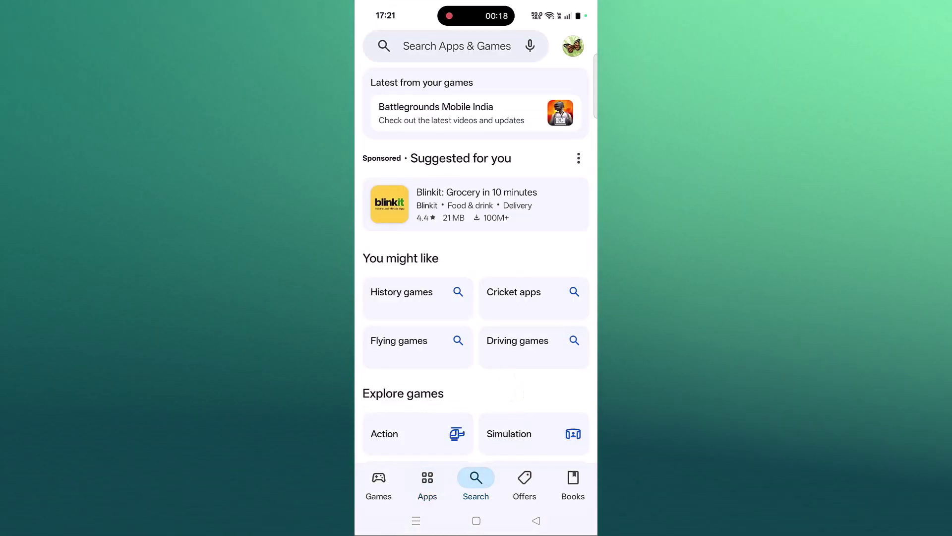
{"action": "left_click", "coordinate": [457, 46]}
{"action": "type", "text": "chatg"}
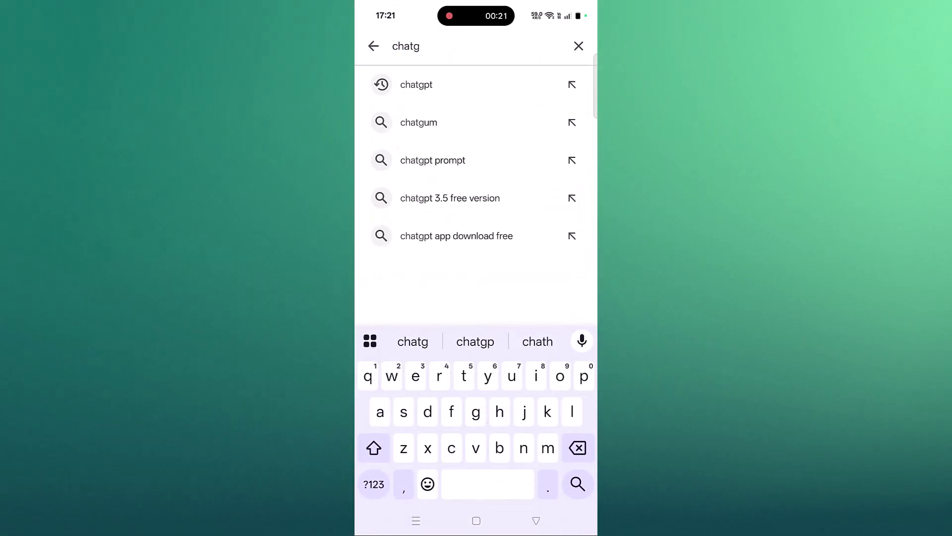
{"action": "left_click", "coordinate": [415, 85]}
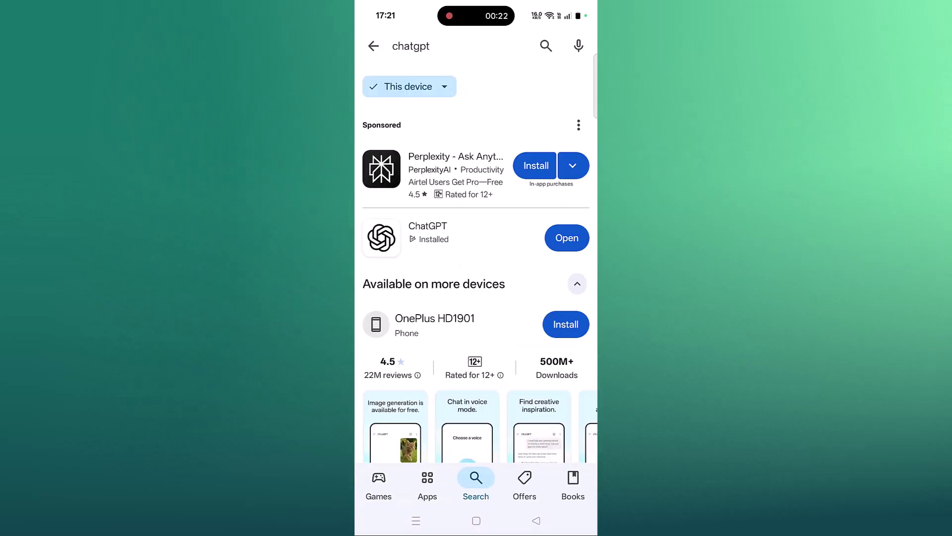
{"action": "left_click", "coordinate": [462, 234]}
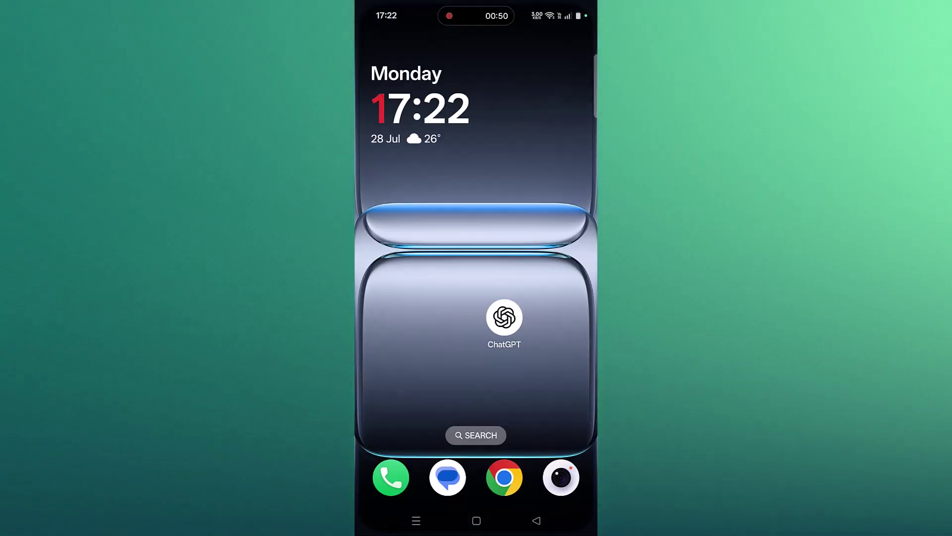
- Uninstall ChatGPT from its home-screen icon and confirm the removal
{"action": "left_click", "coordinate": [504, 318]}
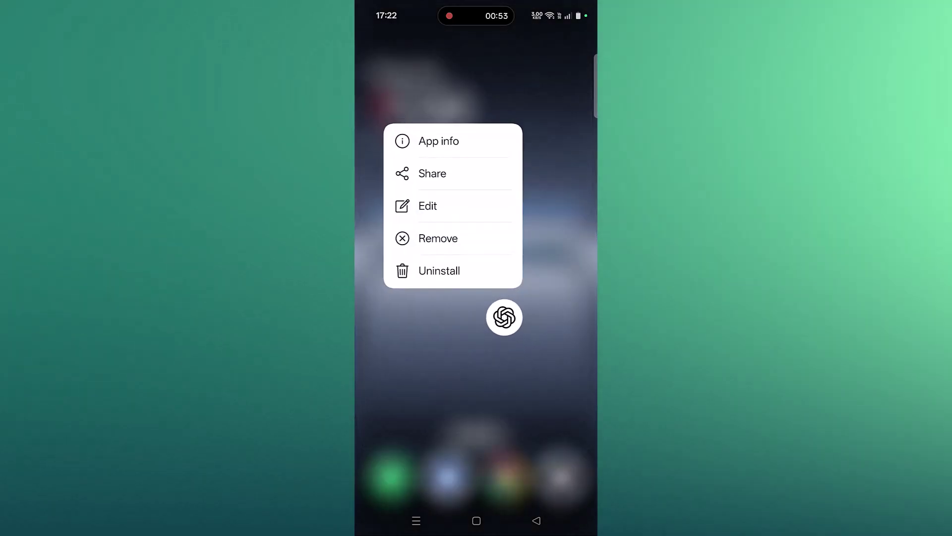
{"action": "left_click", "coordinate": [439, 270]}
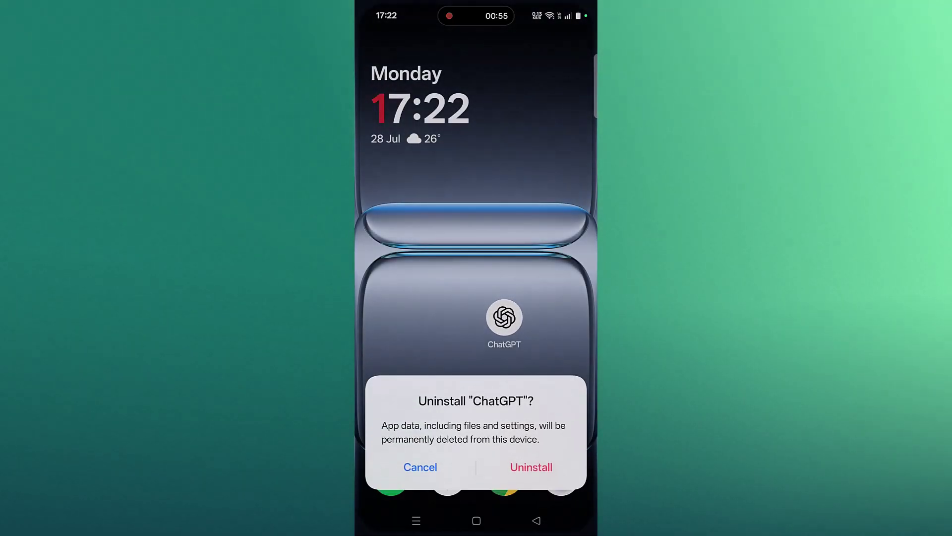
{"action": "left_click", "coordinate": [531, 467]}
{"action": "left_click_drag", "start_coordinate": [476, 372], "coordinate": [477, 149]}
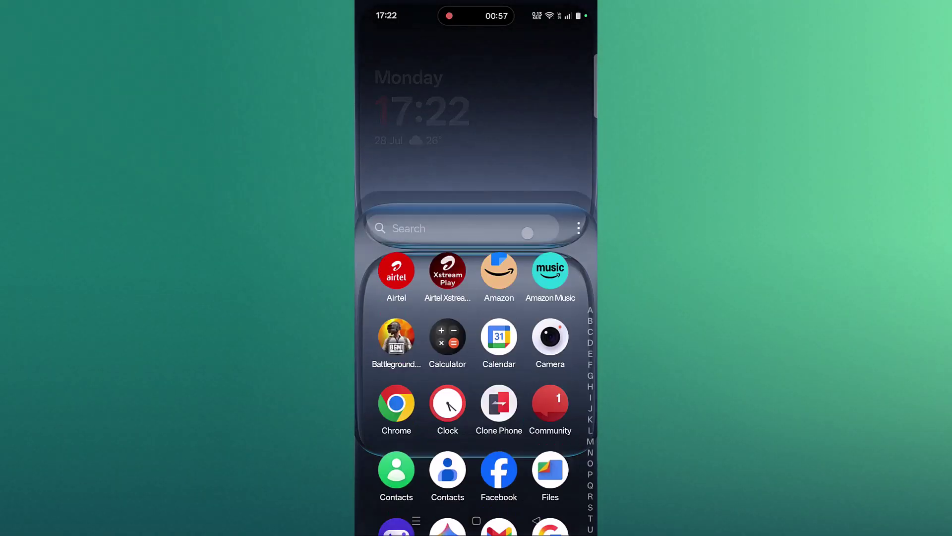
- Install ChatGPT from its Play Store search result page, then return home
{"action": "left_click", "coordinate": [404, 45]}
{"action": "type", "text": "pl"}
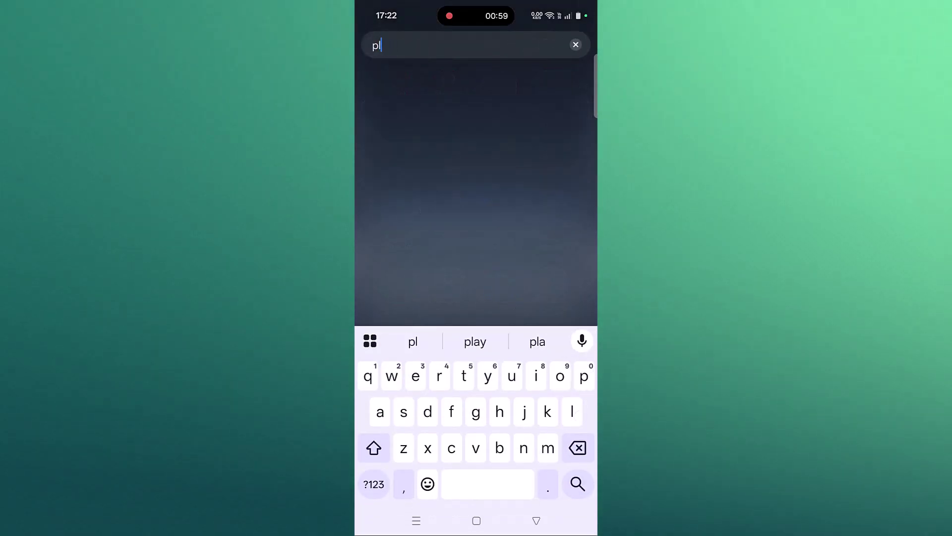
{"action": "type", "text": "ay"}
{"action": "left_click", "coordinate": [423, 119]}
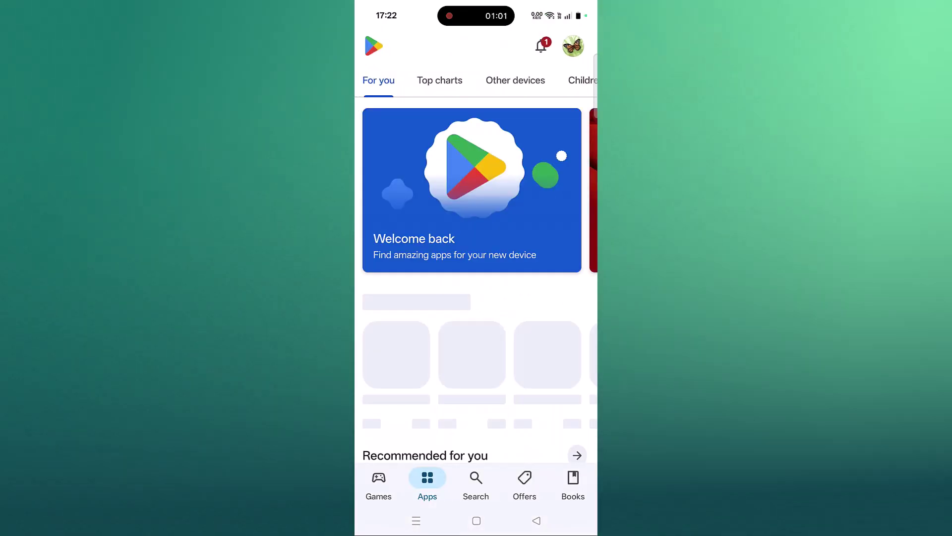
{"action": "left_click", "coordinate": [476, 484]}
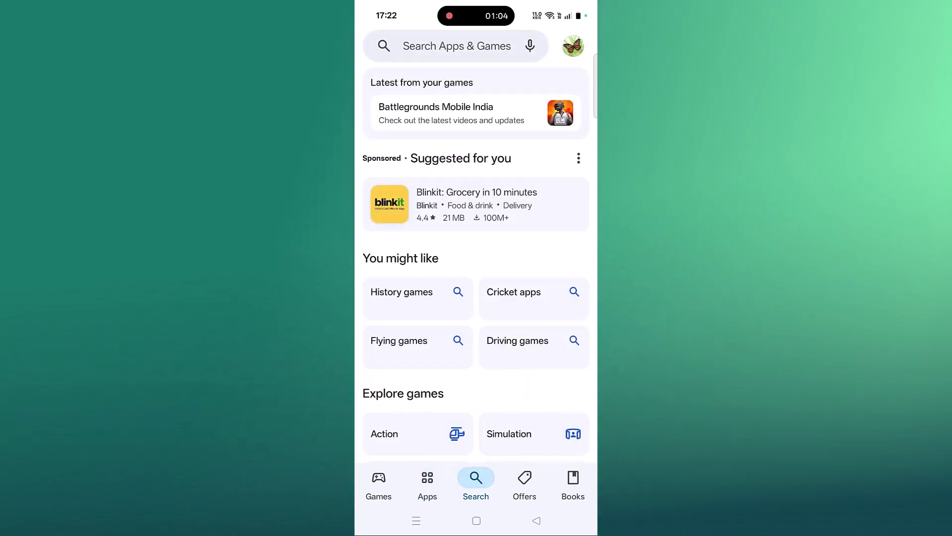
{"action": "left_click", "coordinate": [457, 45]}
{"action": "type", "text": "chatgp"}
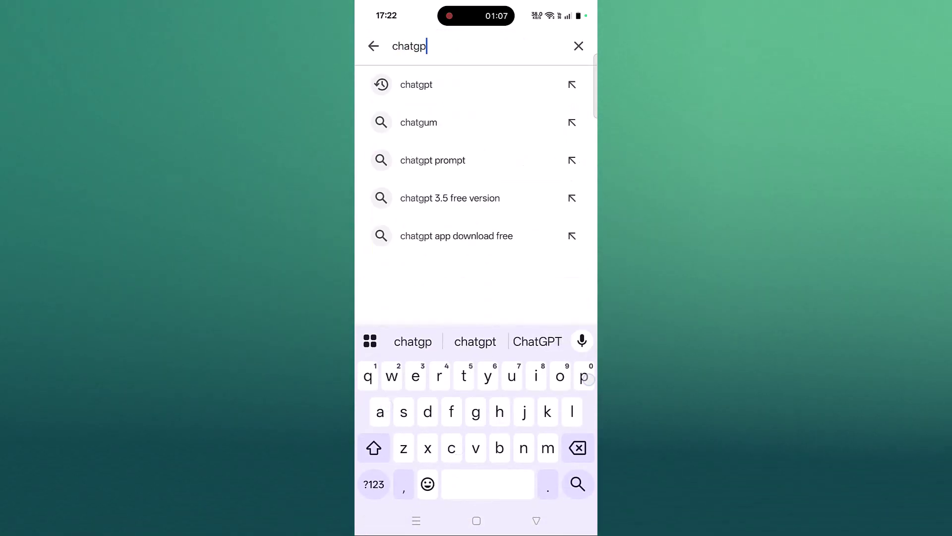
{"action": "left_click", "coordinate": [457, 82]}
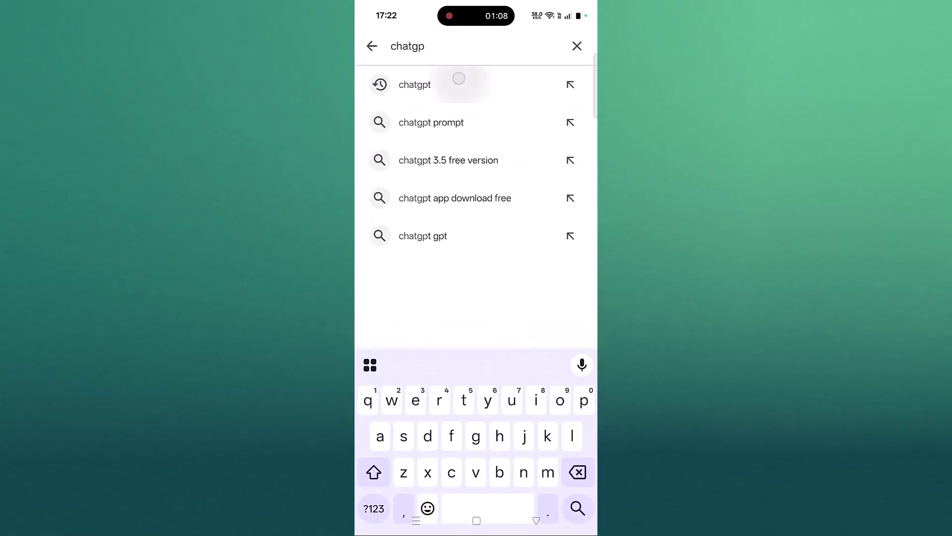
{"action": "left_click", "coordinate": [428, 301]}
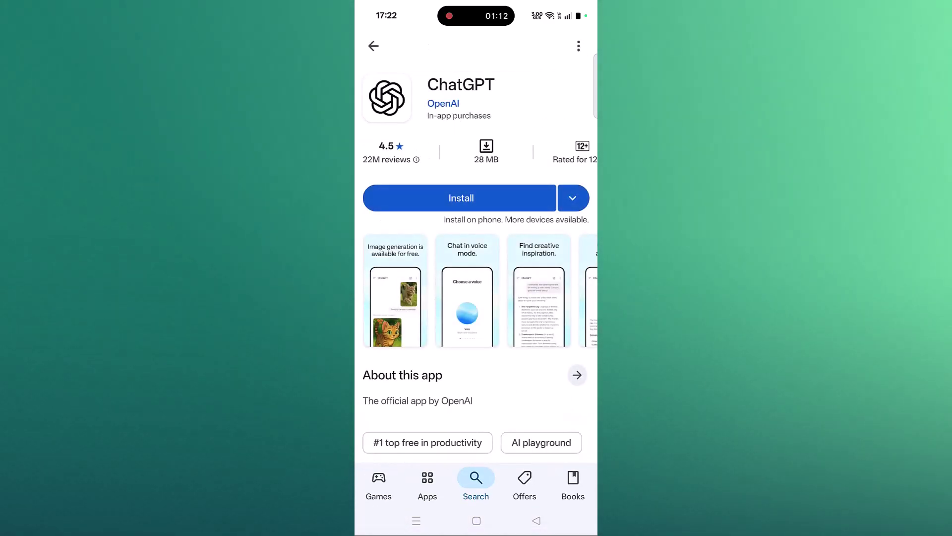
{"action": "left_click", "coordinate": [461, 198]}
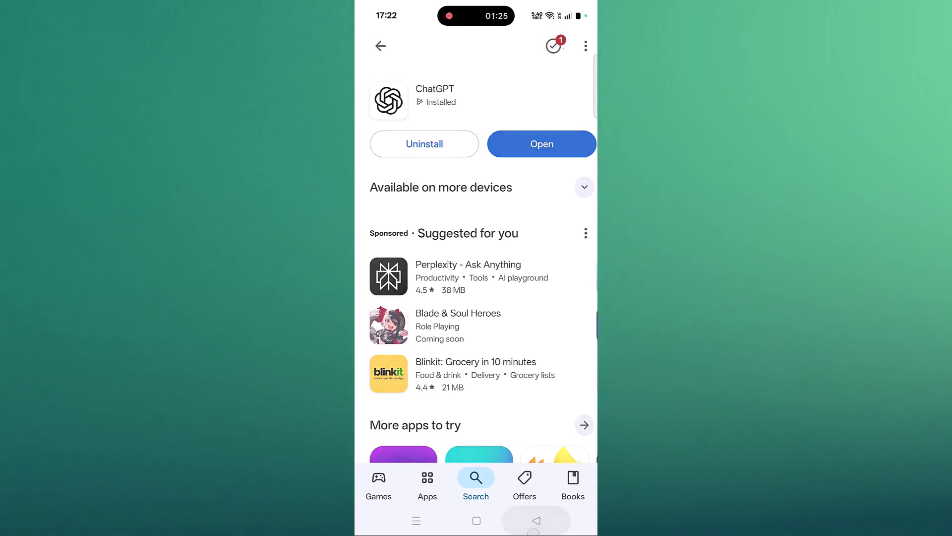
{"action": "left_click", "coordinate": [535, 520]}
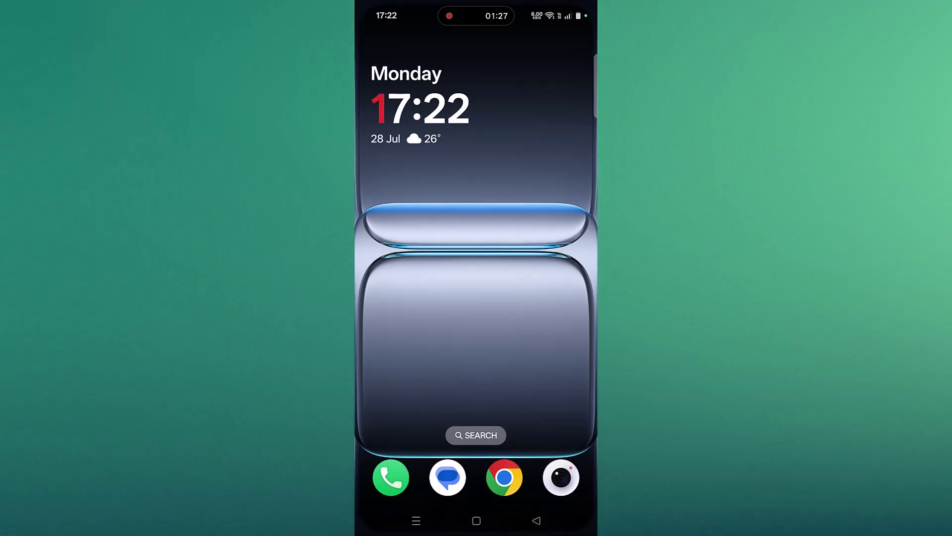